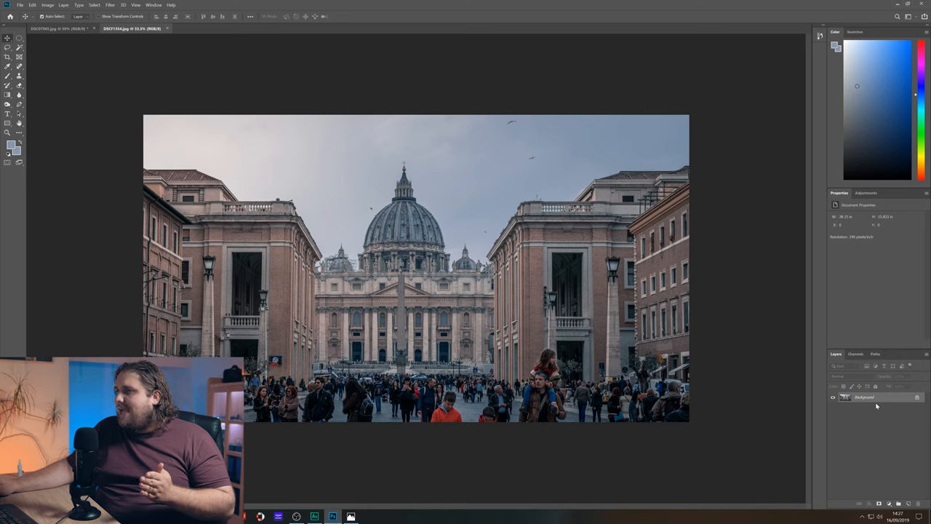
Select the birds with the elliptical marquee and paste them into the cliff photo as Layer 1.
left_click(20, 38)
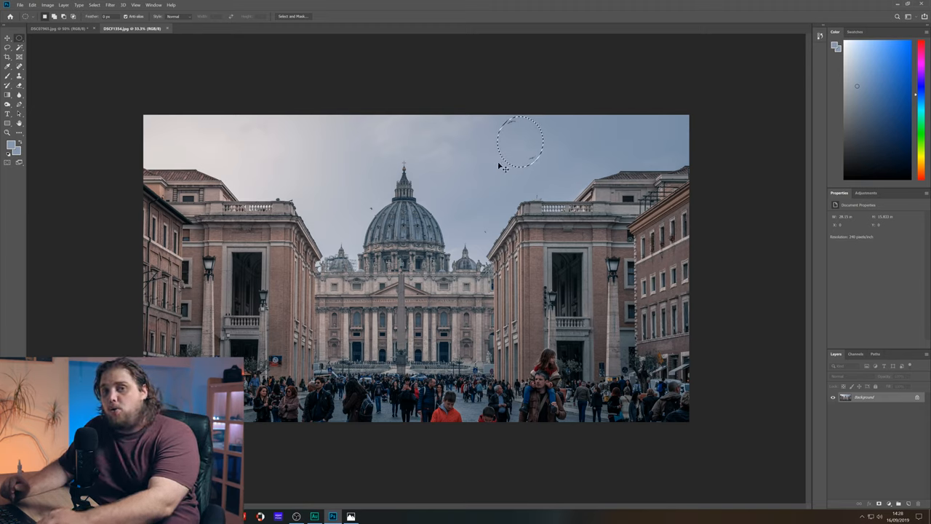
left_click(53, 28)
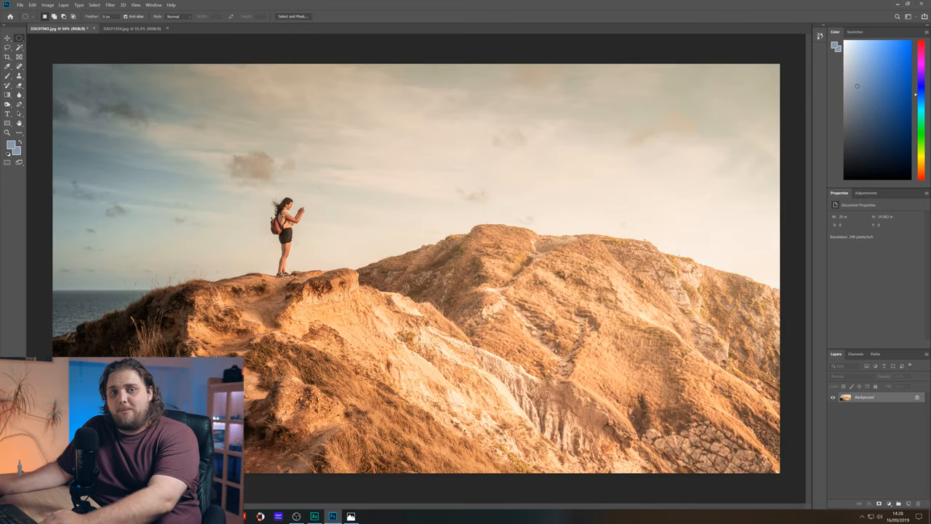
key("ctrl+v")
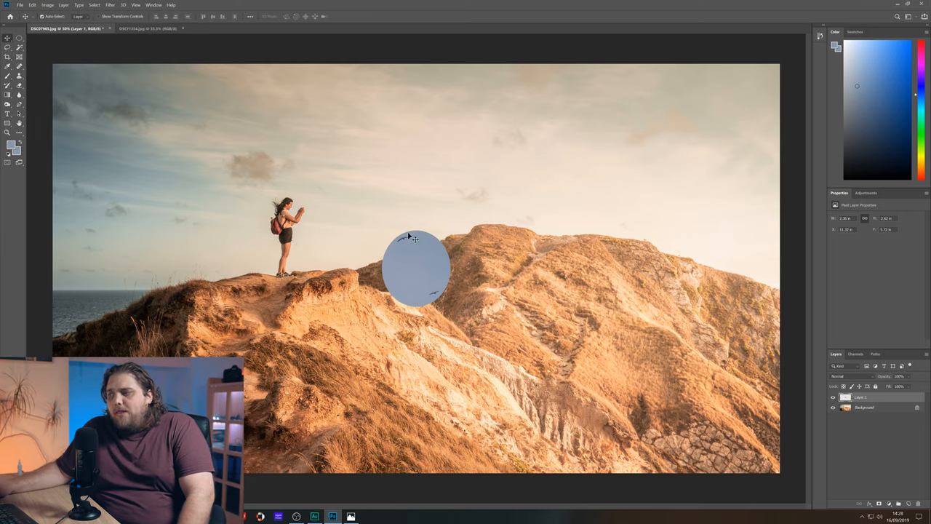
Move the bird patch up into the upper-right sky above the cliff.
left_click_drag(424, 291, 650, 190)
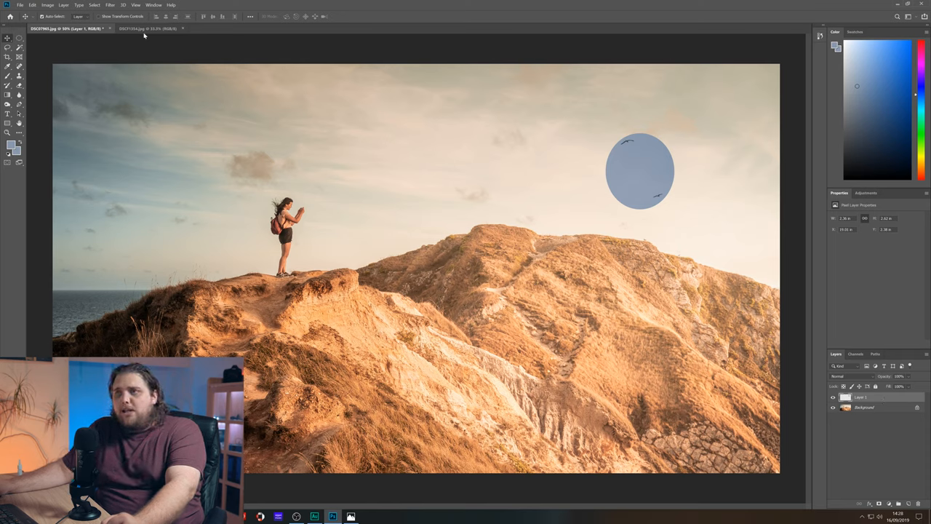
Start a Color Range selection on the patch's blue sky with Fuzziness around 79.
left_click(94, 6)
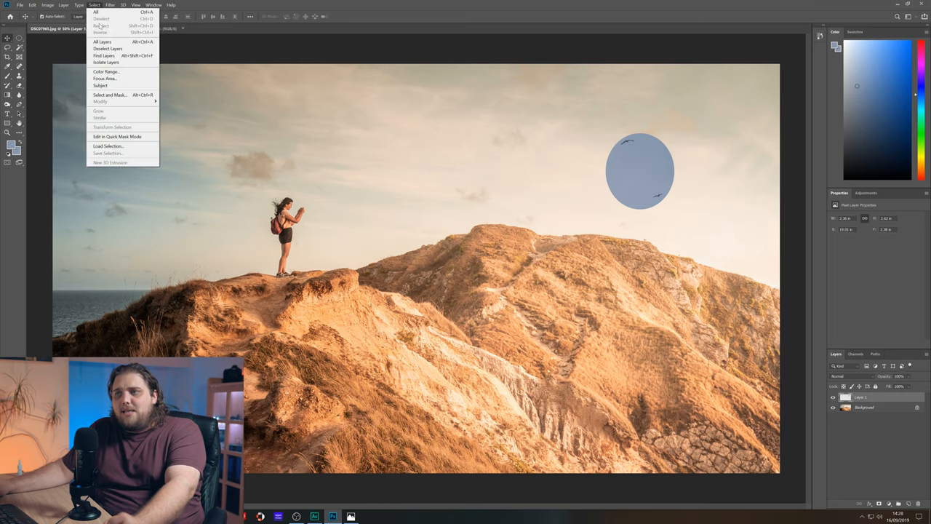
left_click(105, 71)
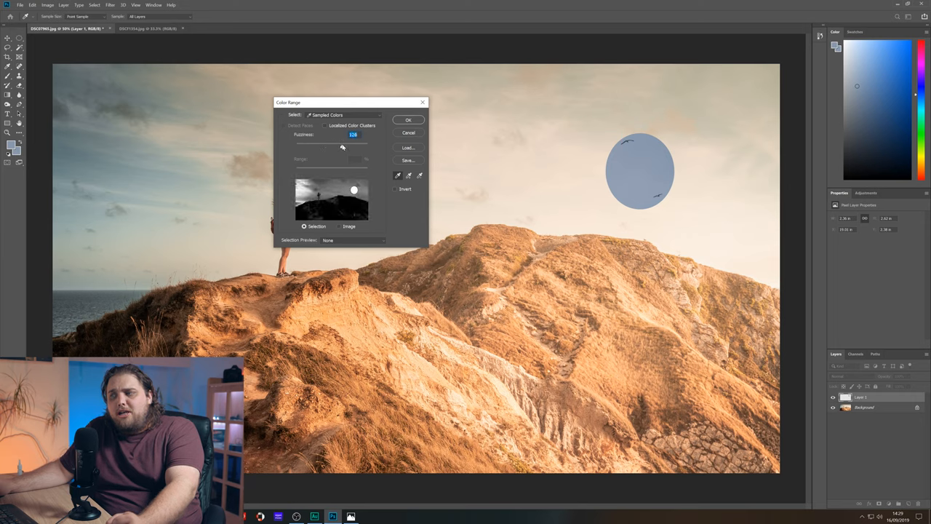
mouse_move(342, 147)
left_mouse_down()
mouse_move(350, 147)
mouse_move(318, 149)
mouse_move(325, 149)
left_mouse_up()
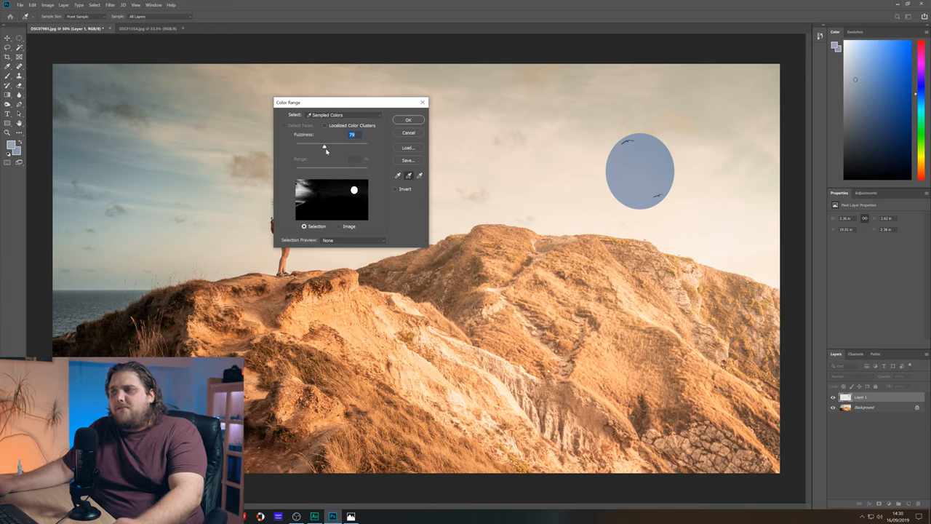
Settle the Color Range fuzziness around 65 and confirm the blue-sky selection.
left_click_drag(325, 148, 366, 150)
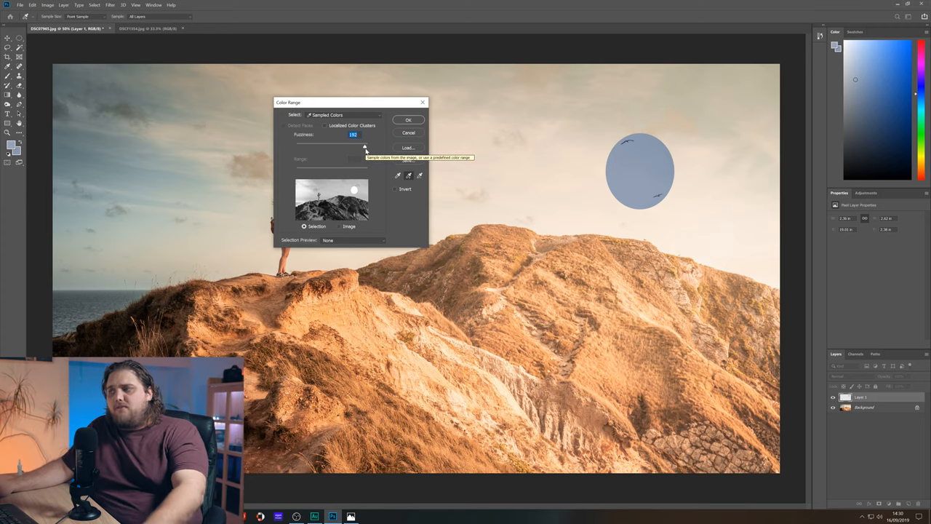
left_click_drag(366, 150, 321, 150)
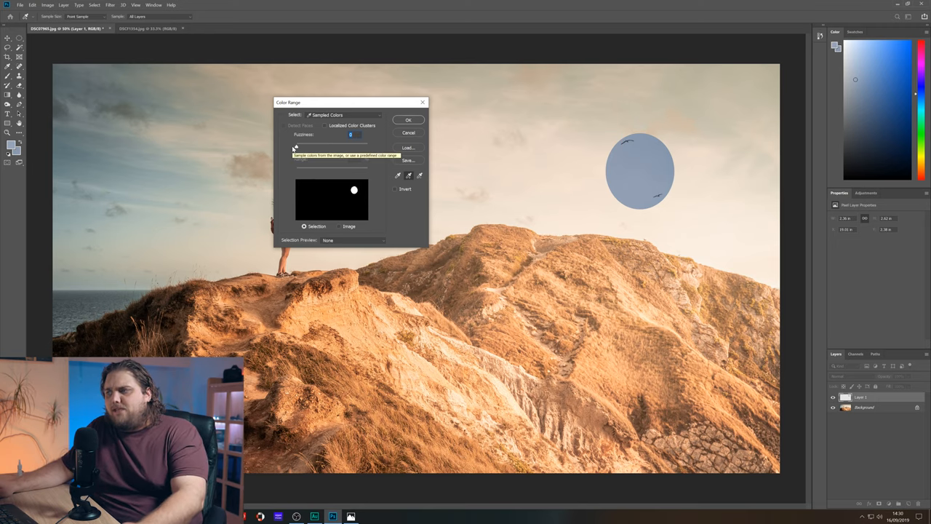
left_click_drag(294, 148, 305, 150)
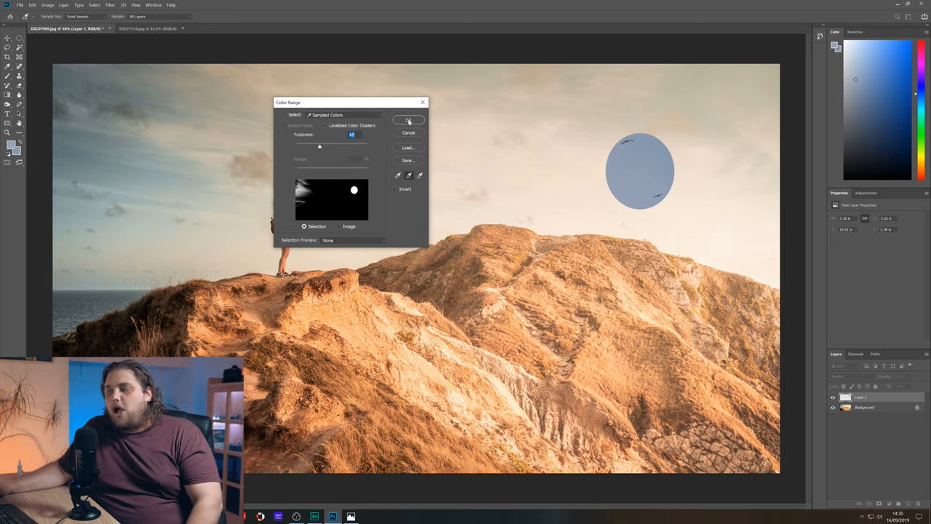
left_click(409, 121)
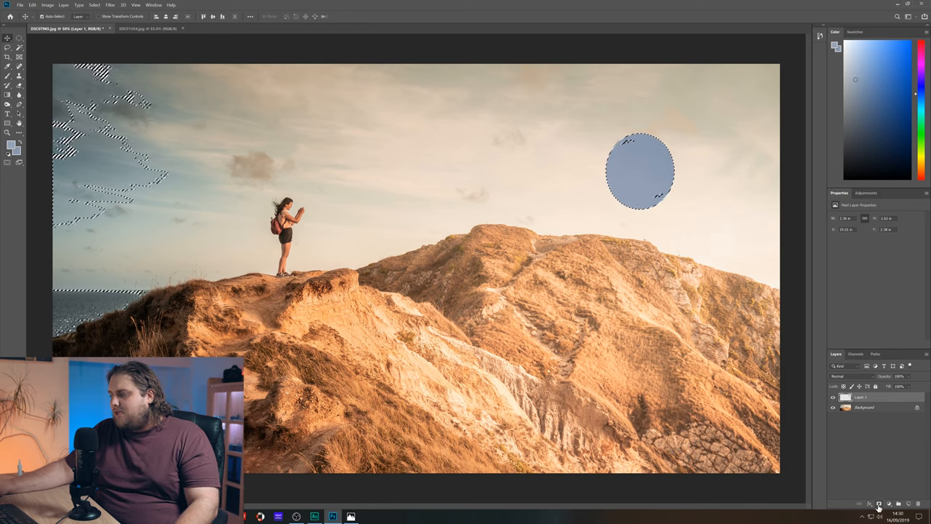
Turn the selection into a layer mask and invert it so only the two birds show.
left_click(879, 504)
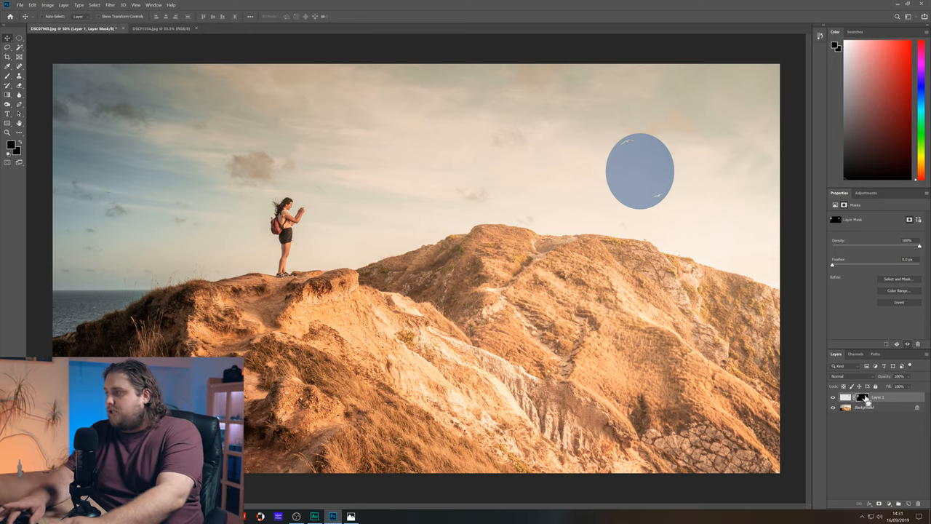
left_click(865, 398, "shift")
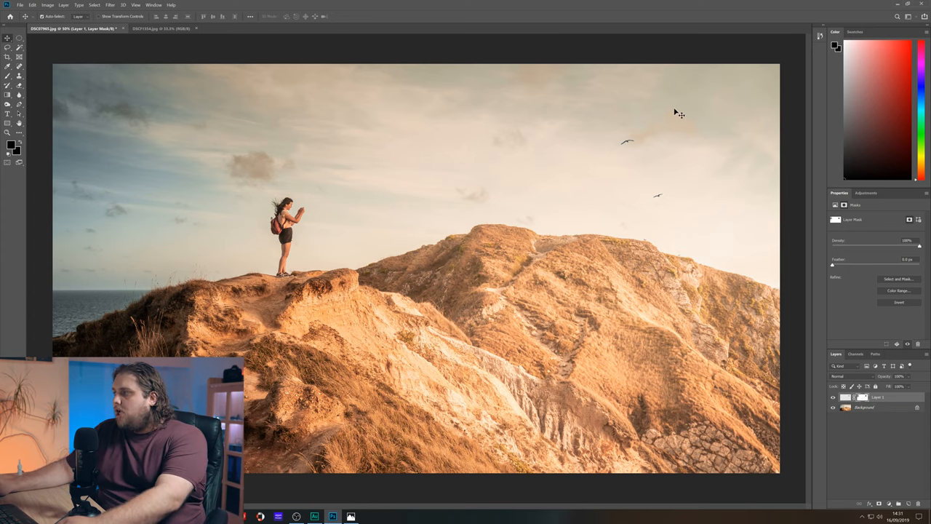
scroll(648, 149, "up", 3)
scroll(655, 153, "up", 2)
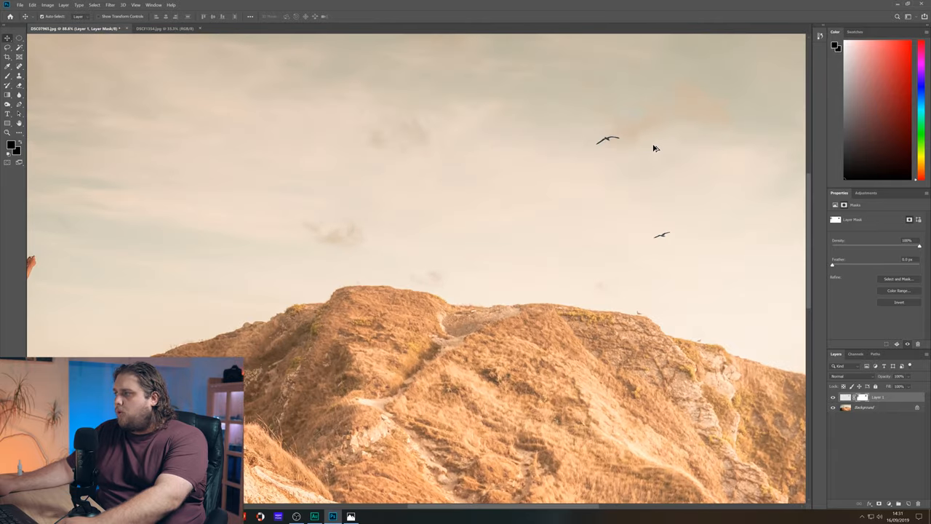
scroll(659, 153, "up", 2)
scroll(679, 173, "up", 2)
scroll(679, 173, "up", 1)
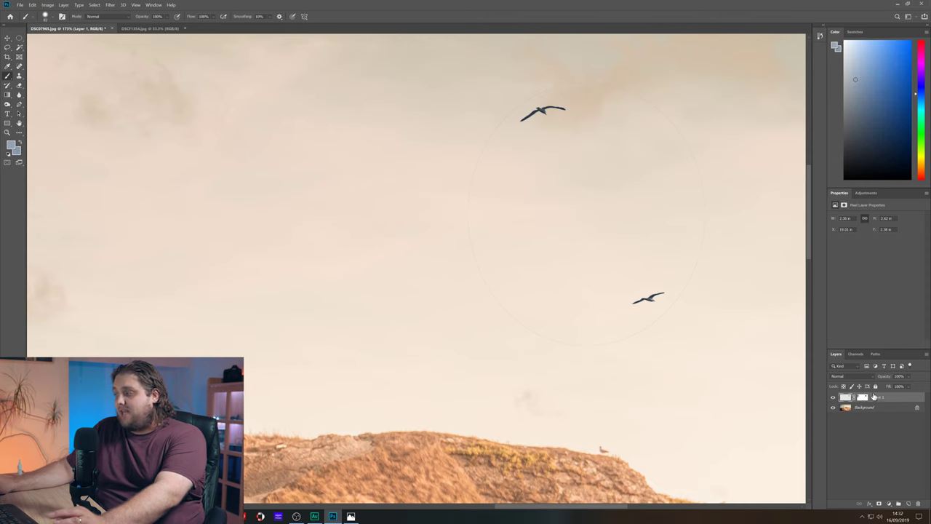
left_click(863, 398)
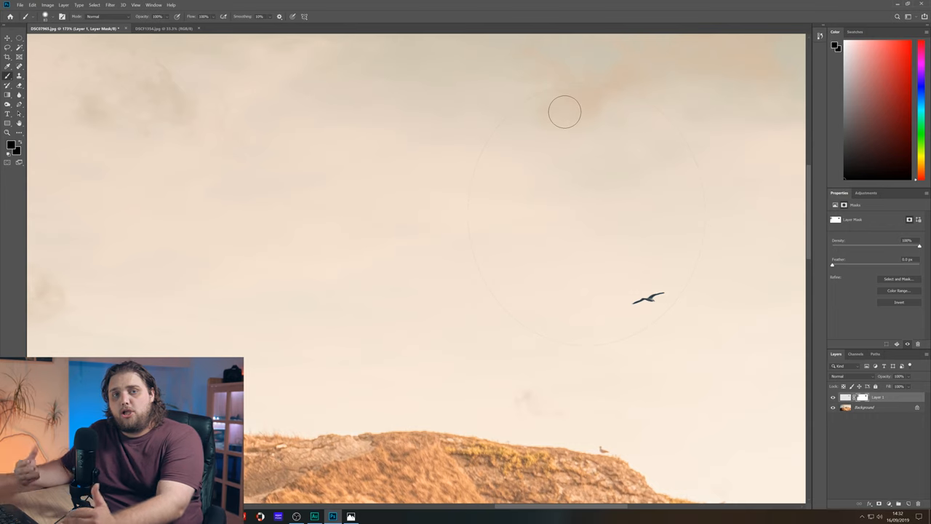
key("ctrl+z")
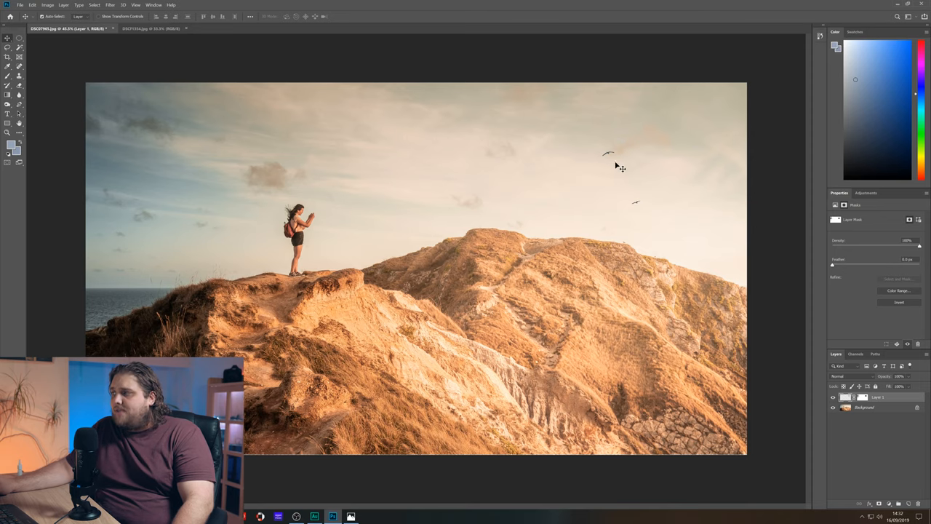
Nudge the two birds into place in the sky, then make the Background layer active.
left_click_drag(609, 156, 599, 159)
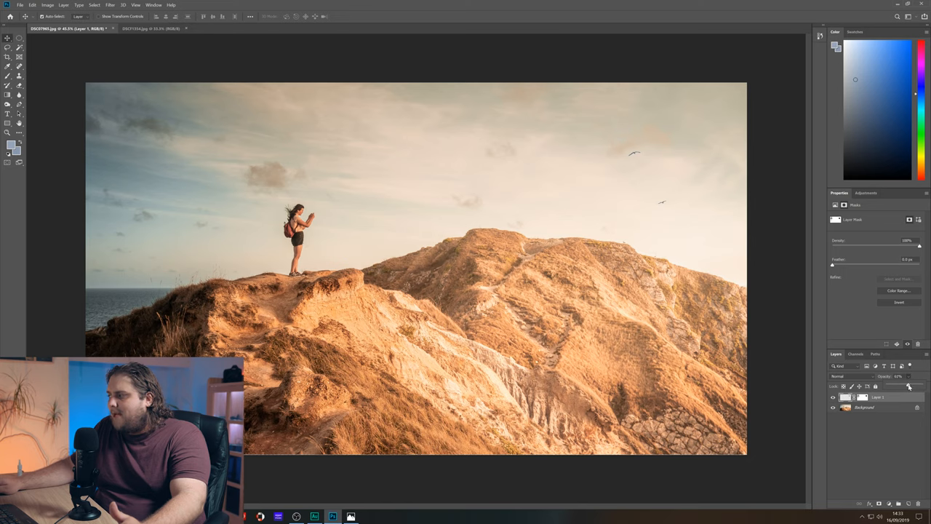
left_click(881, 436)
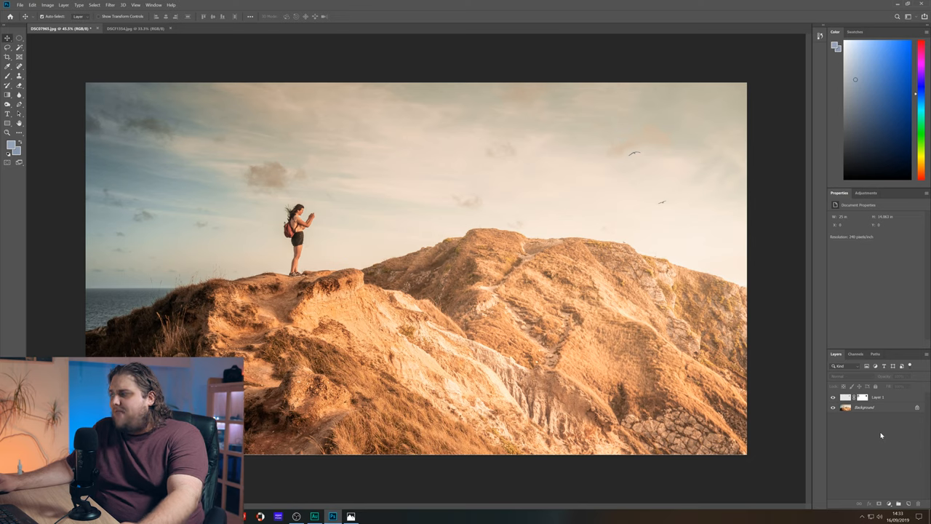
left_click(871, 408)
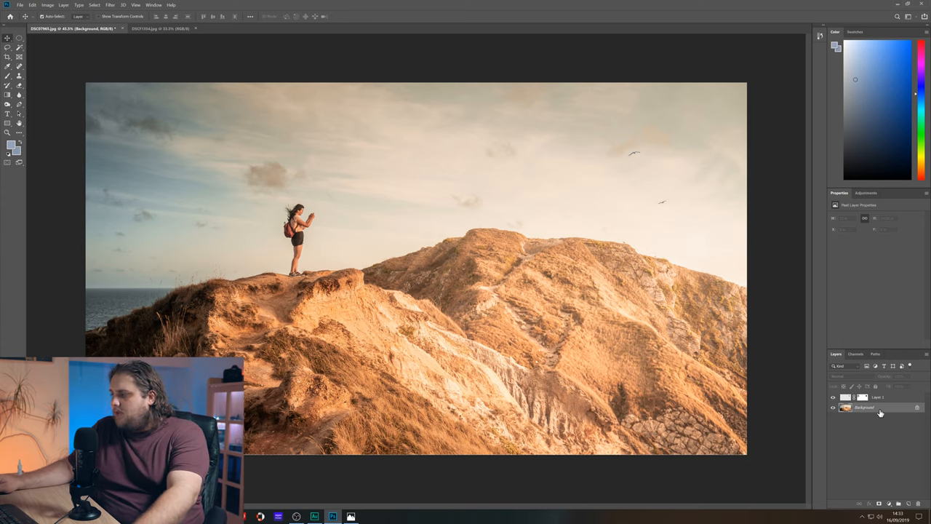
Duplicate the Background layer as 'Background copy' and reach its blend mode choices.
right_click(880, 413)
left_click(882, 424)
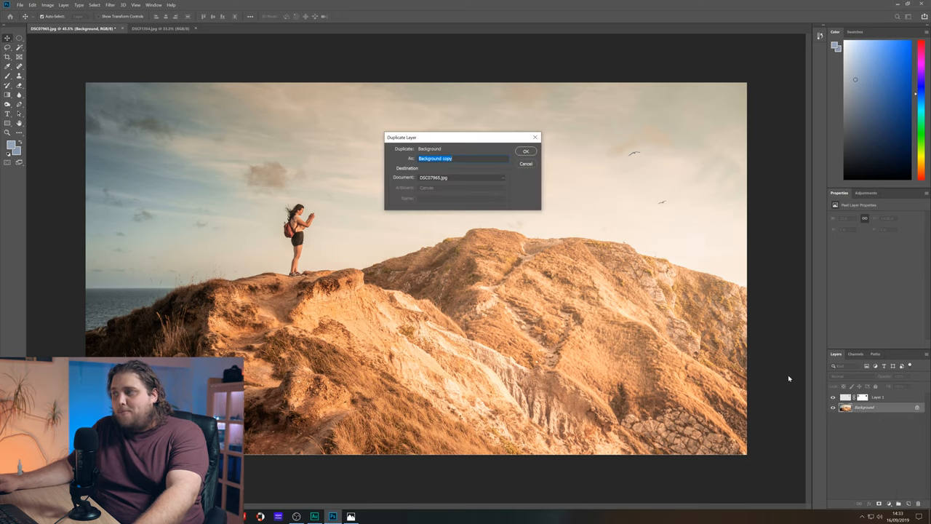
left_click(526, 152)
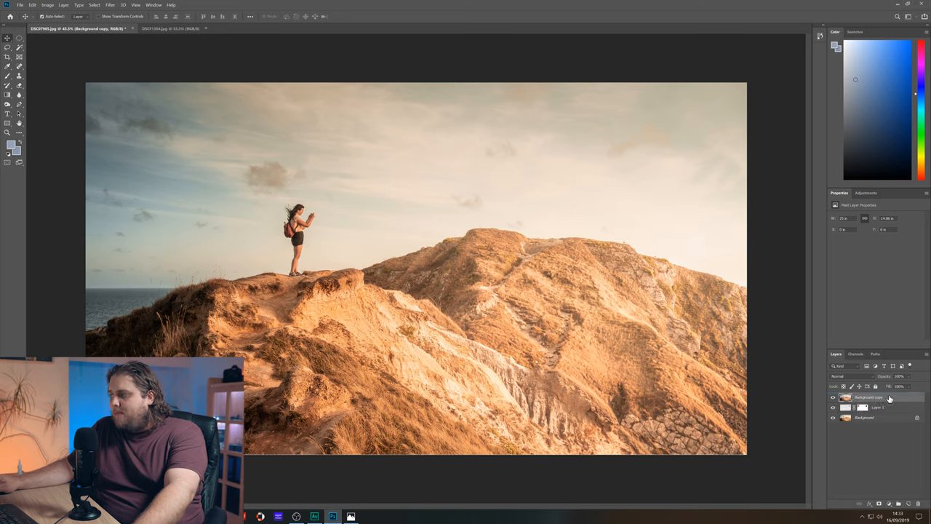
left_click(868, 378)
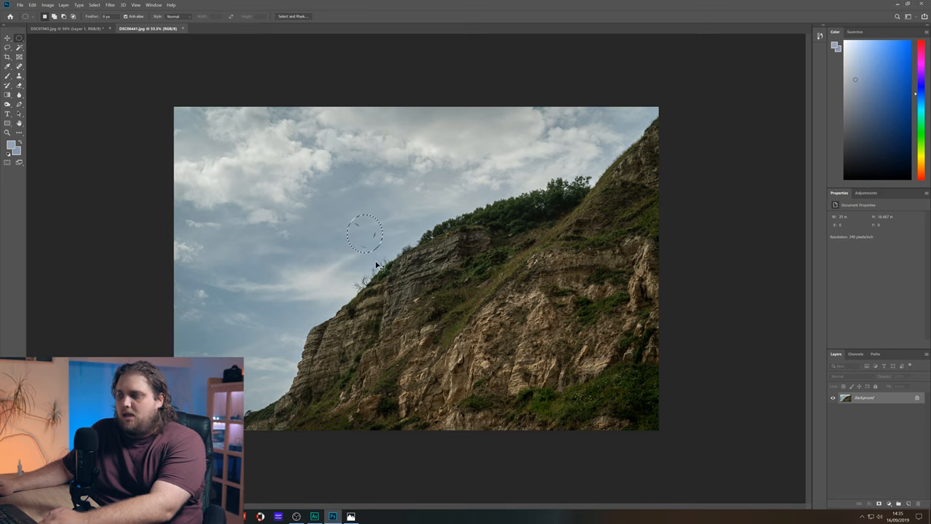
Paste the second bird circle into the sunset document and Color Range-select its sky tones.
left_click(93, 29)
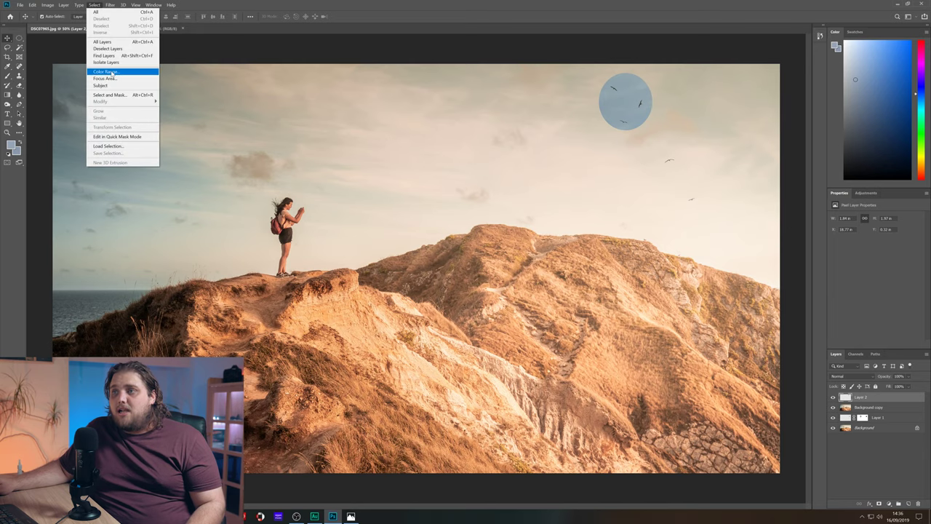
left_click(110, 71)
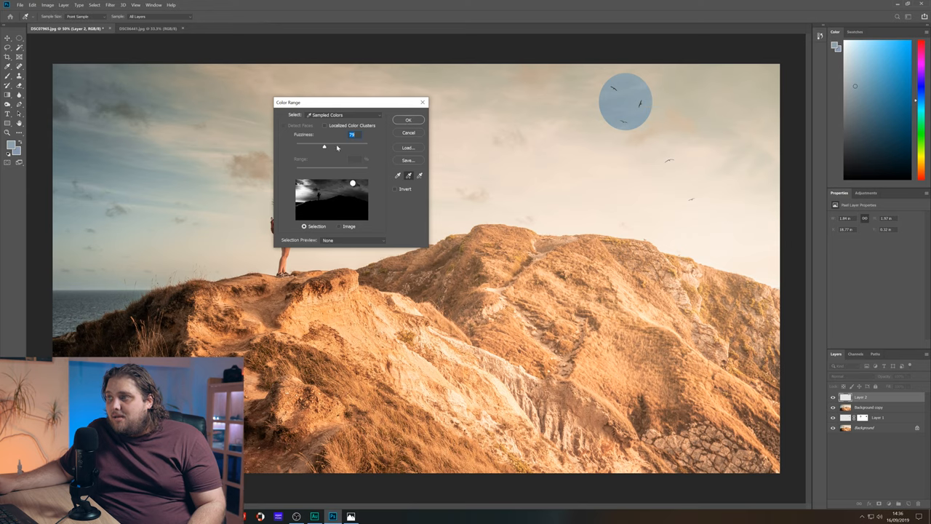
left_click(409, 120)
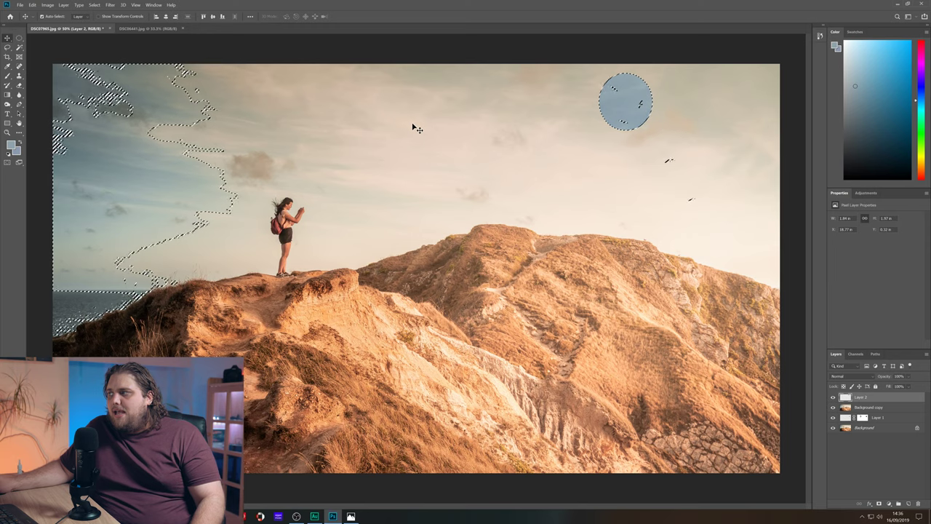
Turn the sky selection into a layer mask on Layer 2, hiding the blue patch around the birds.
left_click(879, 504)
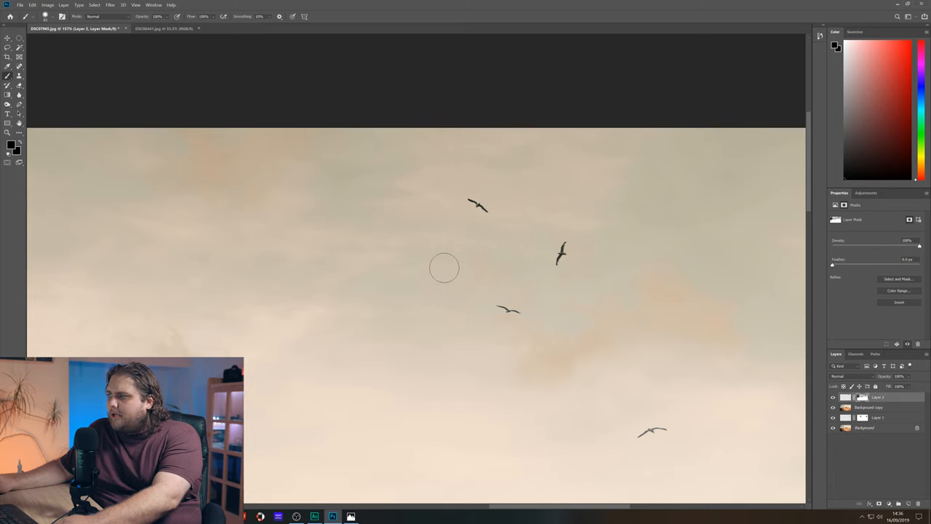
scroll(397, 350, "down", 2)
scroll(397, 351, "down", 2)
scroll(397, 351, "down", 2)
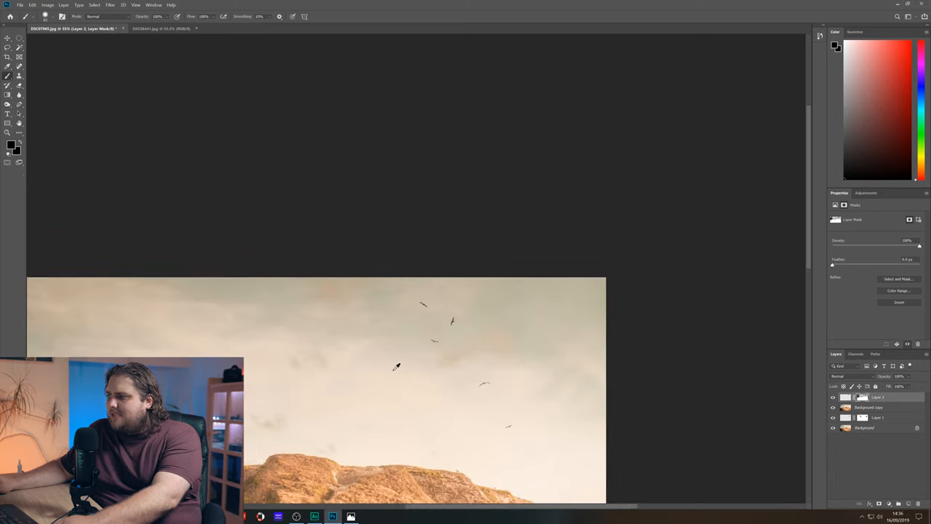